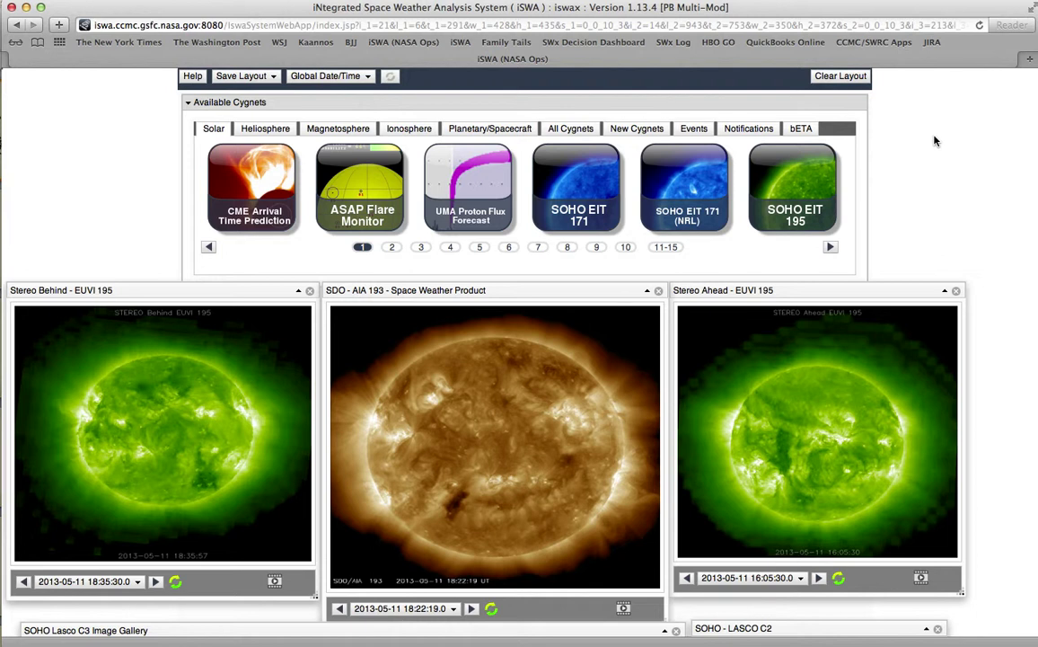
# Open the Space Weather Score Board from the CCMC/SWRC Apps page and bring up its new user registration form.
pyautogui.click(871, 44)
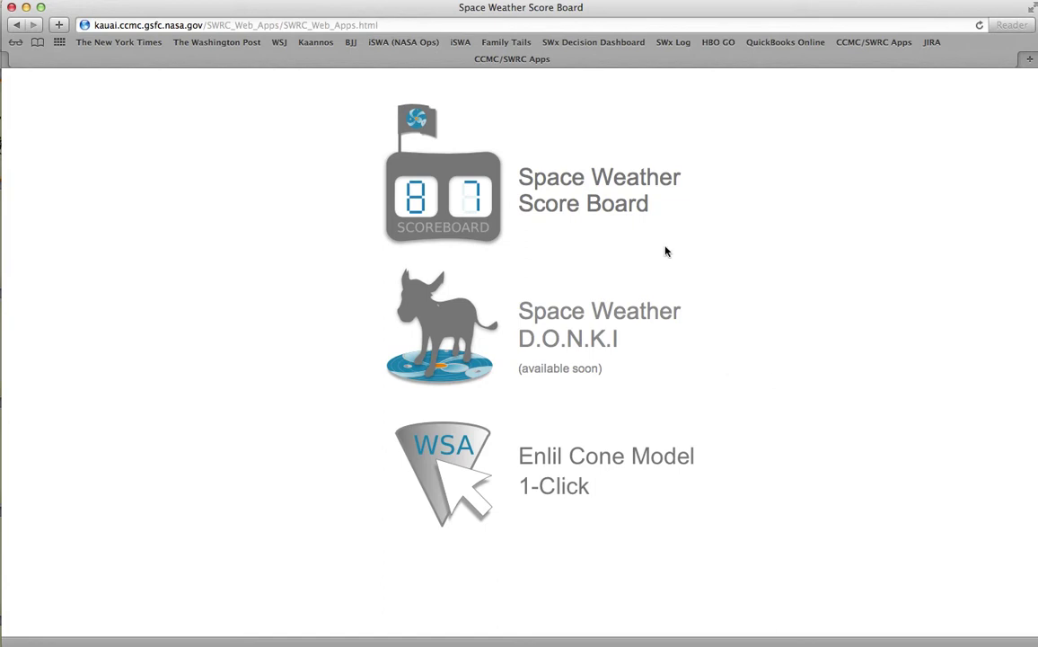
pyautogui.click(627, 212)
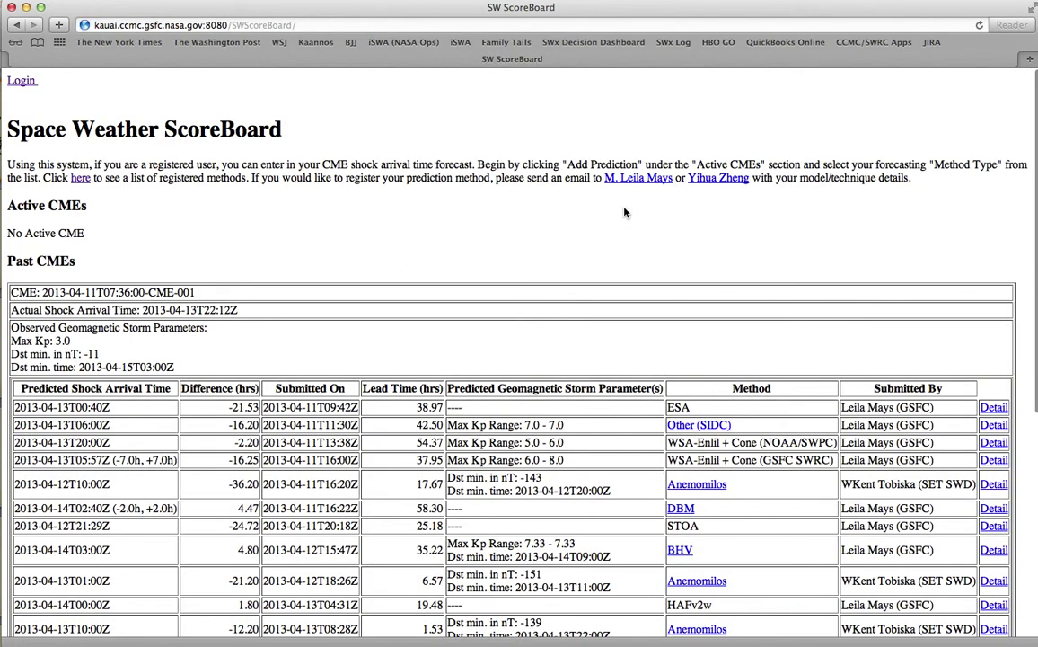
pyautogui.click(19, 86)
pyautogui.click(51, 199)
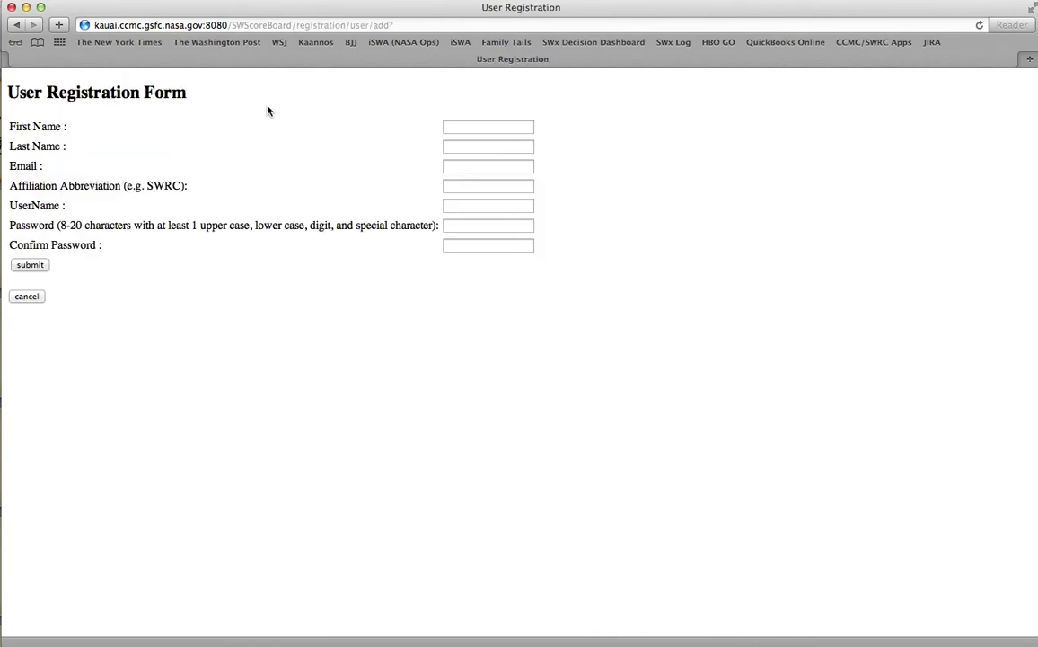
# Return from the registration form to the scoreboard and open Enlil Cone Model 1-Click from the CCMC/SWRC Apps page.
pyautogui.hscroll(-5, 367, 377)
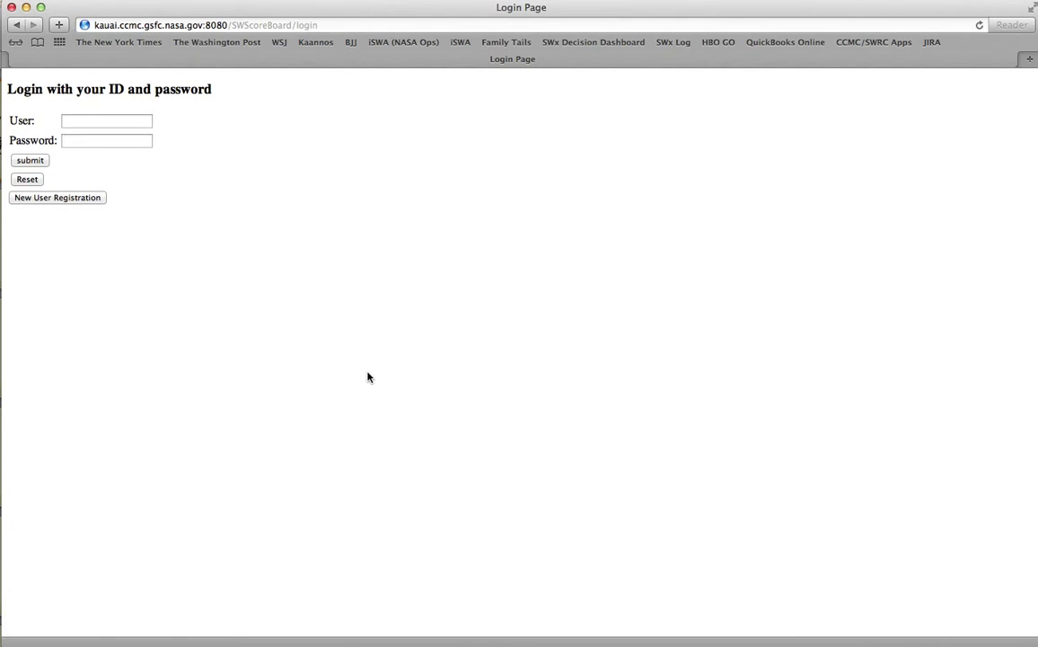
pyautogui.hscroll(-5, 368, 377)
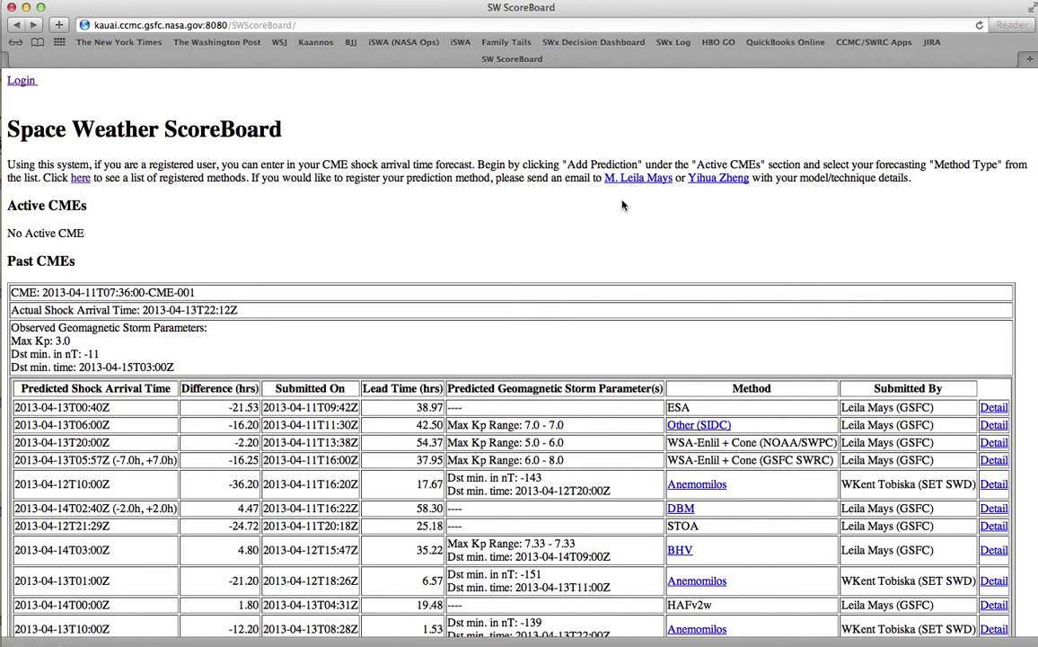
pyautogui.click(849, 45)
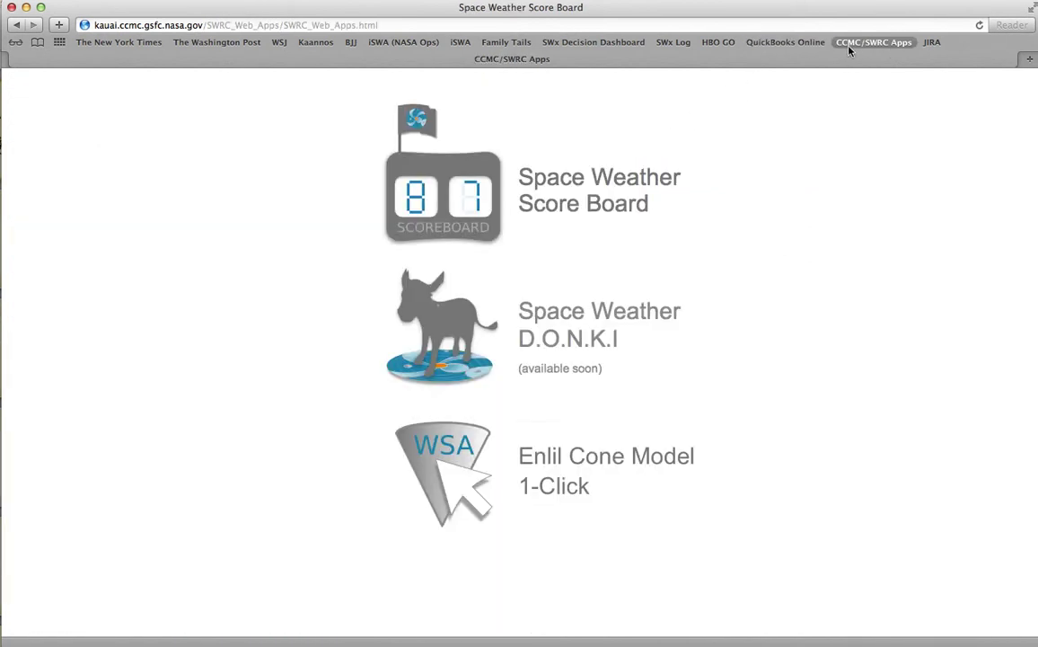
pyautogui.click(586, 458)
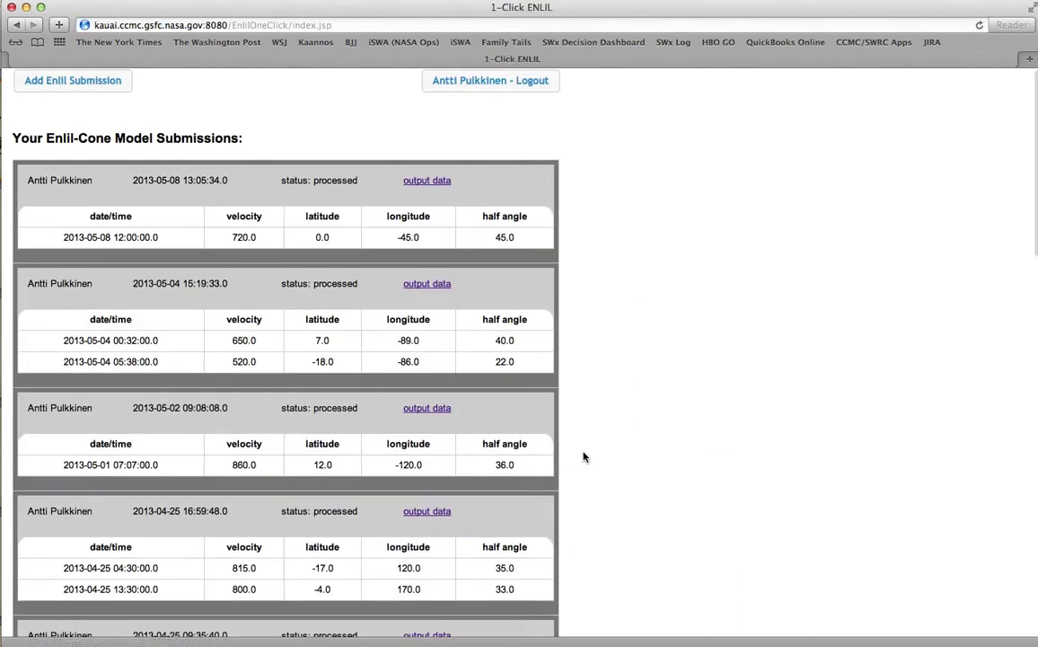
# Log out of the 1-Click ENLIL account to view its login form.
pyautogui.click(433, 84)
pyautogui.click(310, 113)
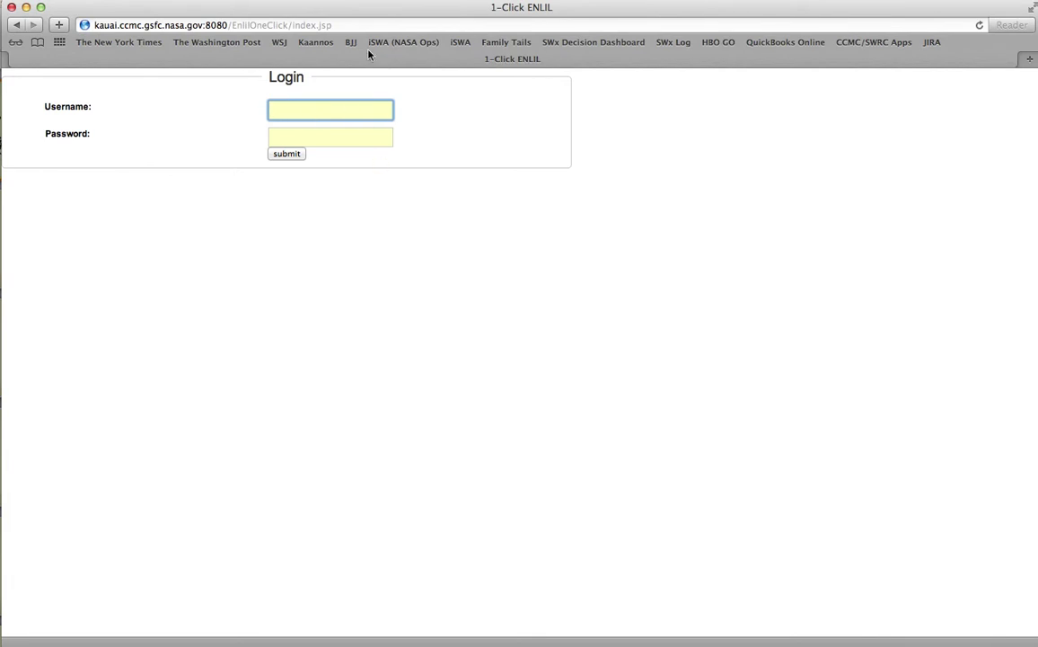
pyautogui.moveTo(350, 7); pyautogui.dragTo(1037, 46)
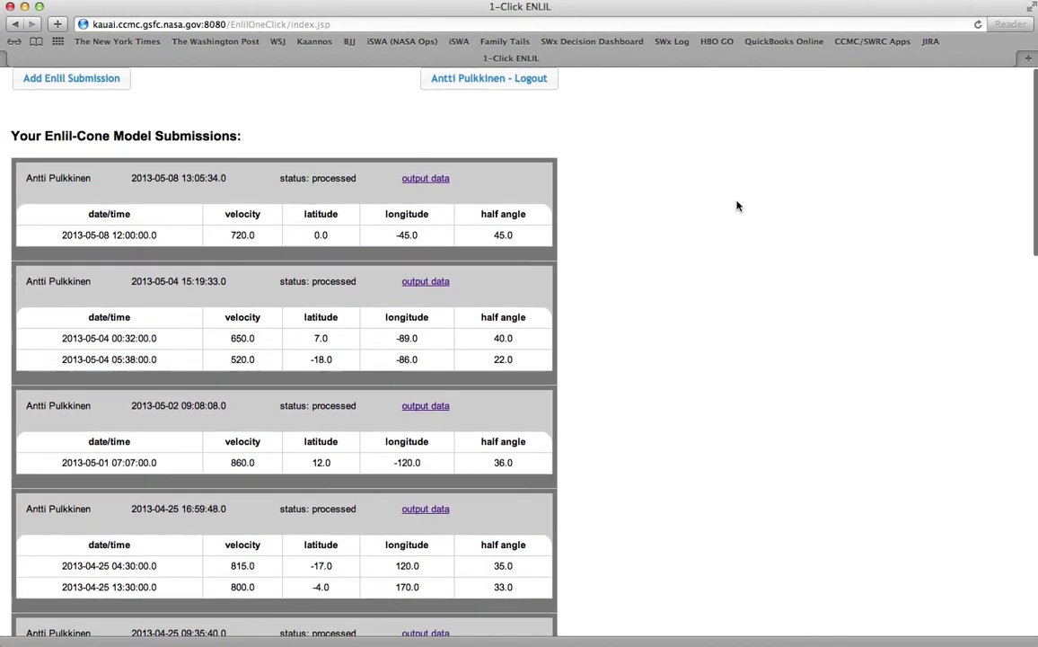
# Look through your own and everyone's Enlil-Cone model submissions.
pyautogui.scroll(-10, 737, 206)
pyautogui.scroll(10, 737, 204)
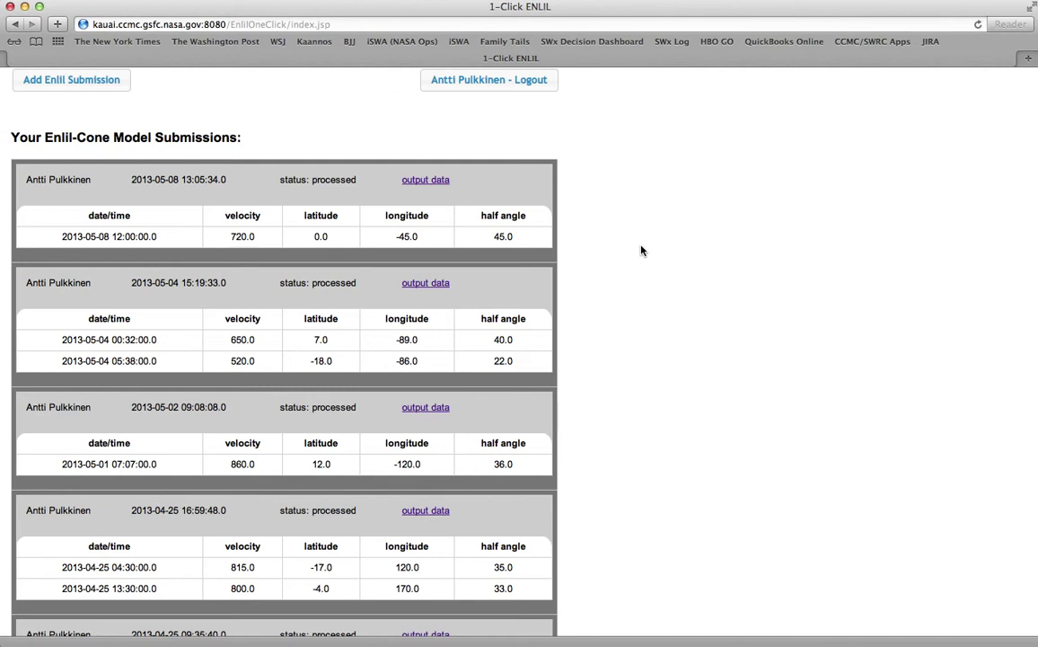
pyautogui.scroll(-10, 642, 250)
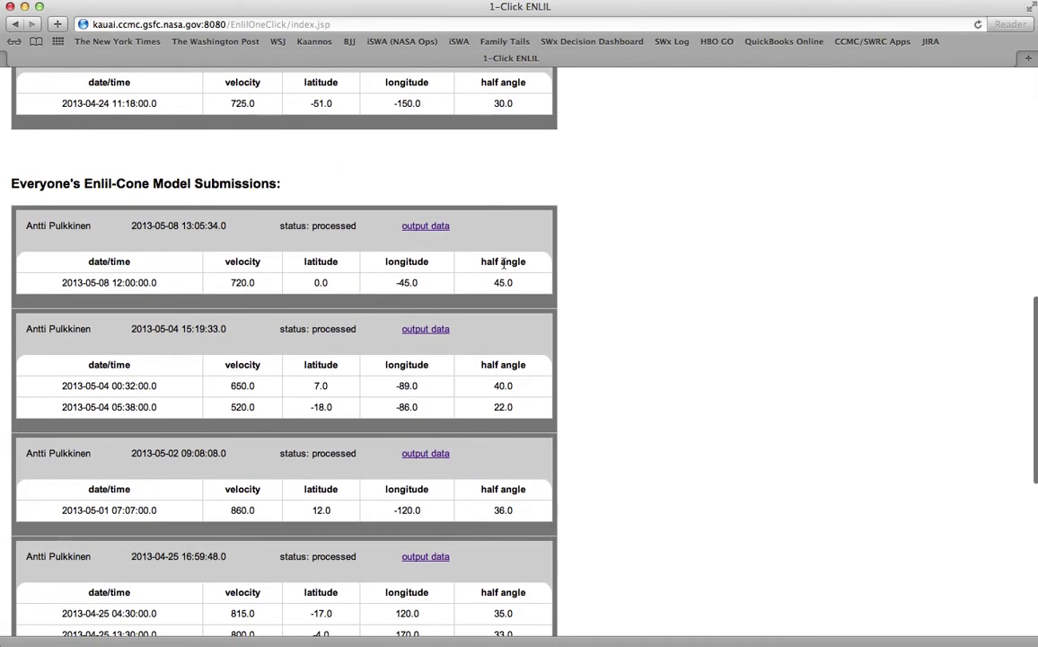
pyautogui.scroll(-7, 656, 454)
pyautogui.scroll(15, 656, 457)
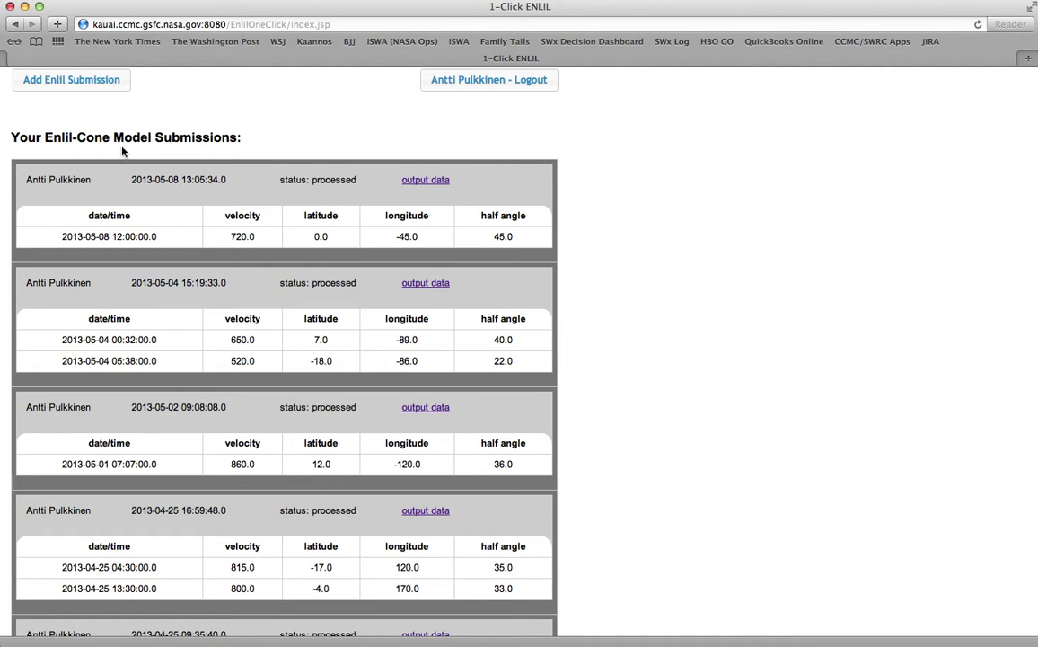
pyautogui.click(73, 86)
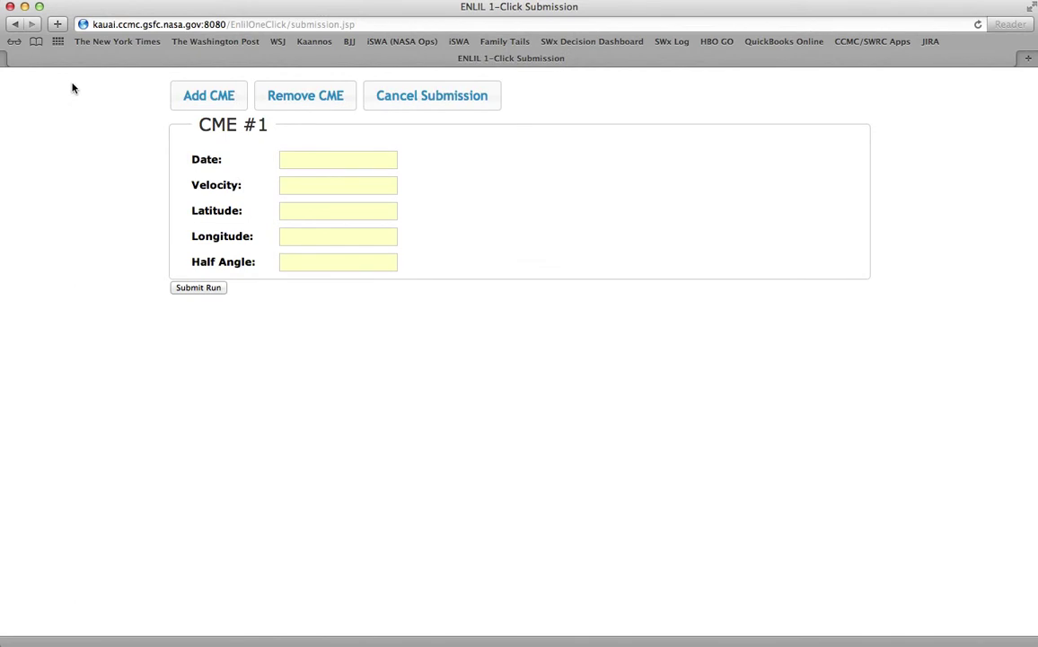
pyautogui.click(314, 154)
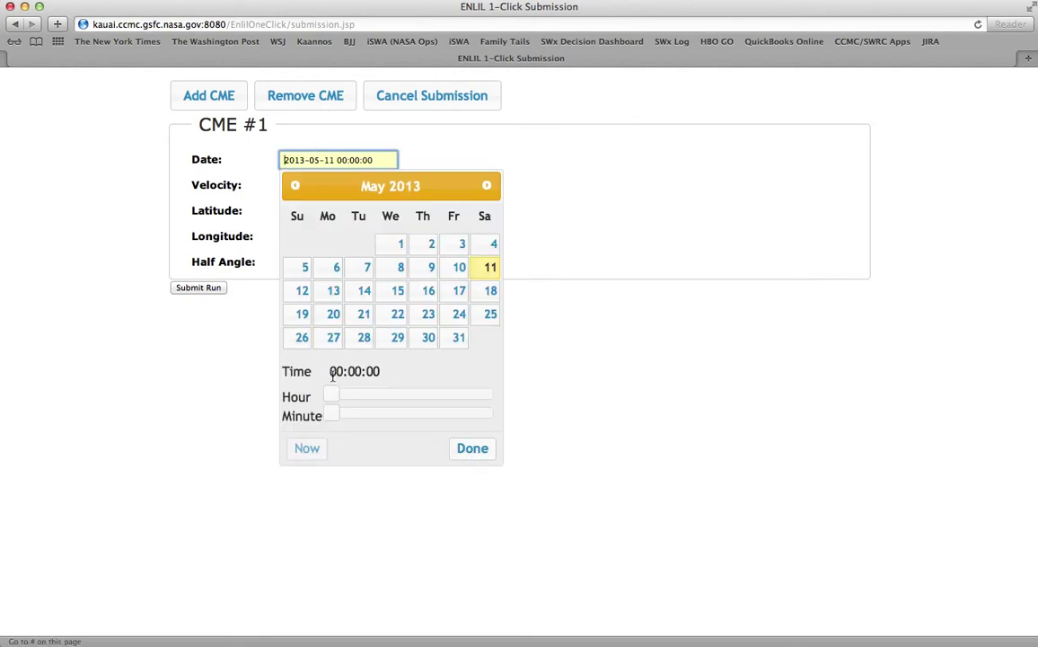
pyautogui.moveTo(332, 398); pyautogui.dragTo(367, 398)
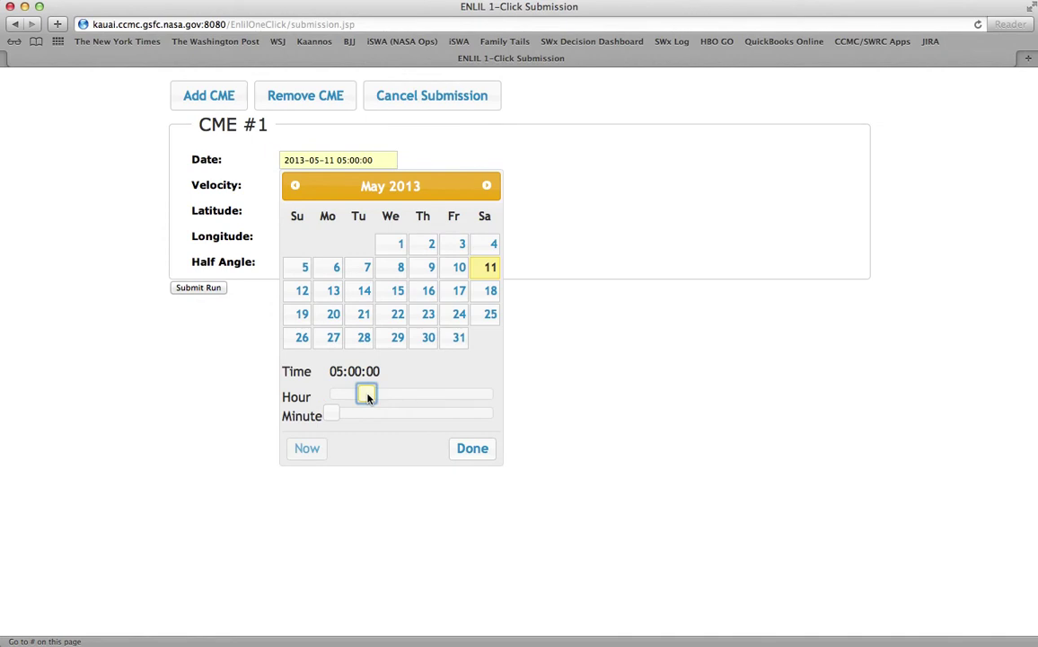
pyautogui.click(472, 449)
# Set CME #1 to velocity 1000, latitude -10, longitude 10 and half angle 35.
pyautogui.click(297, 187)
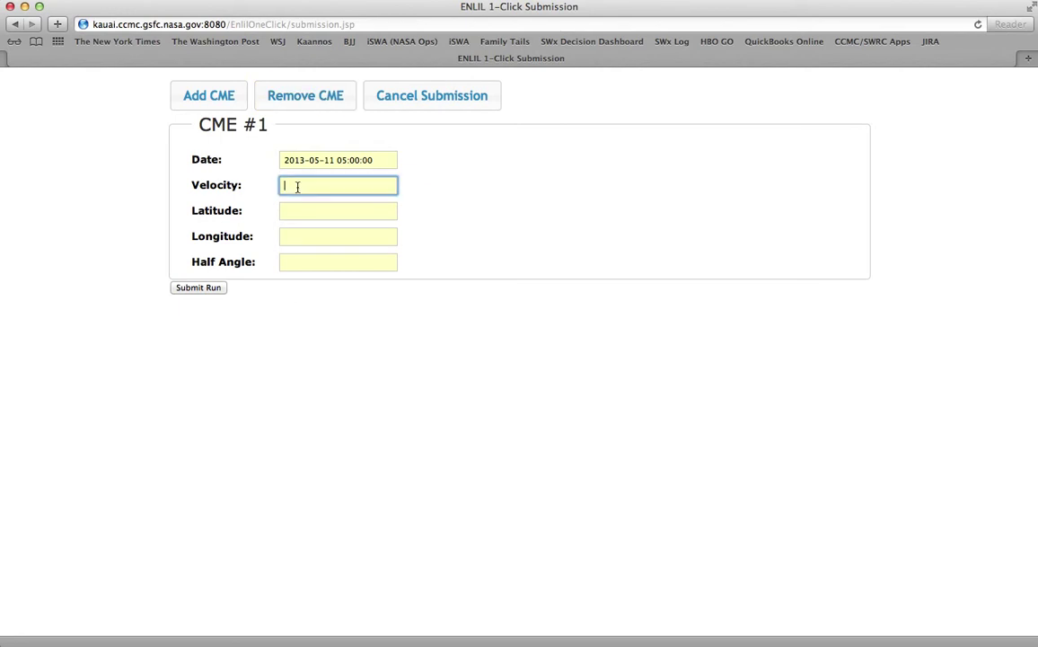
pyautogui.write('1000')
pyautogui.press('Tab')
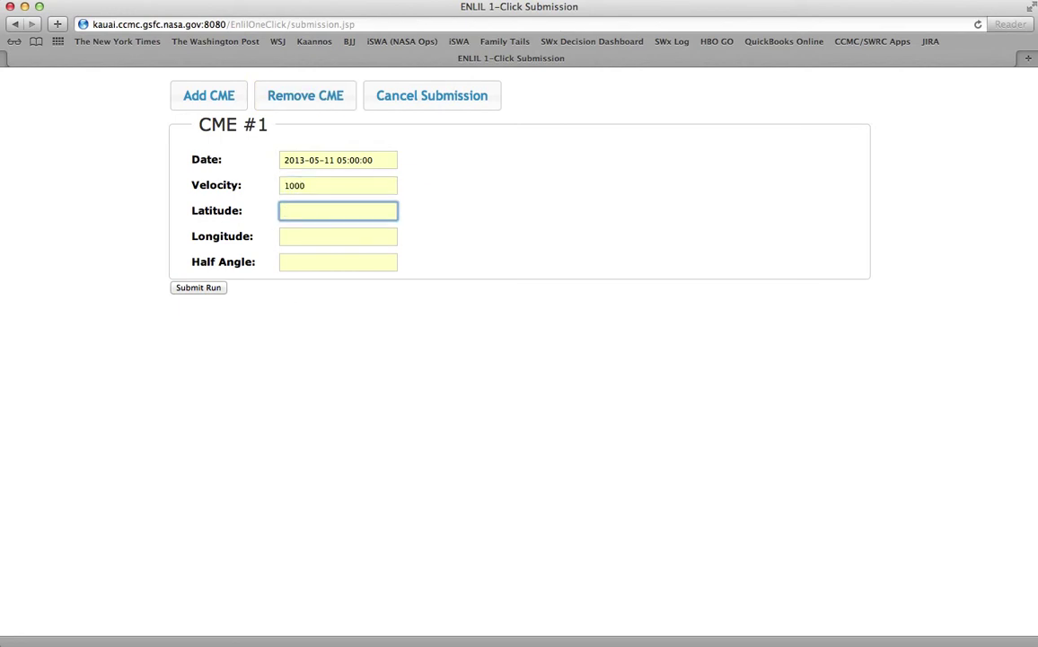
pyautogui.write('-10')
pyautogui.press('Tab')
pyautogui.write('10')
pyautogui.press('Tab')
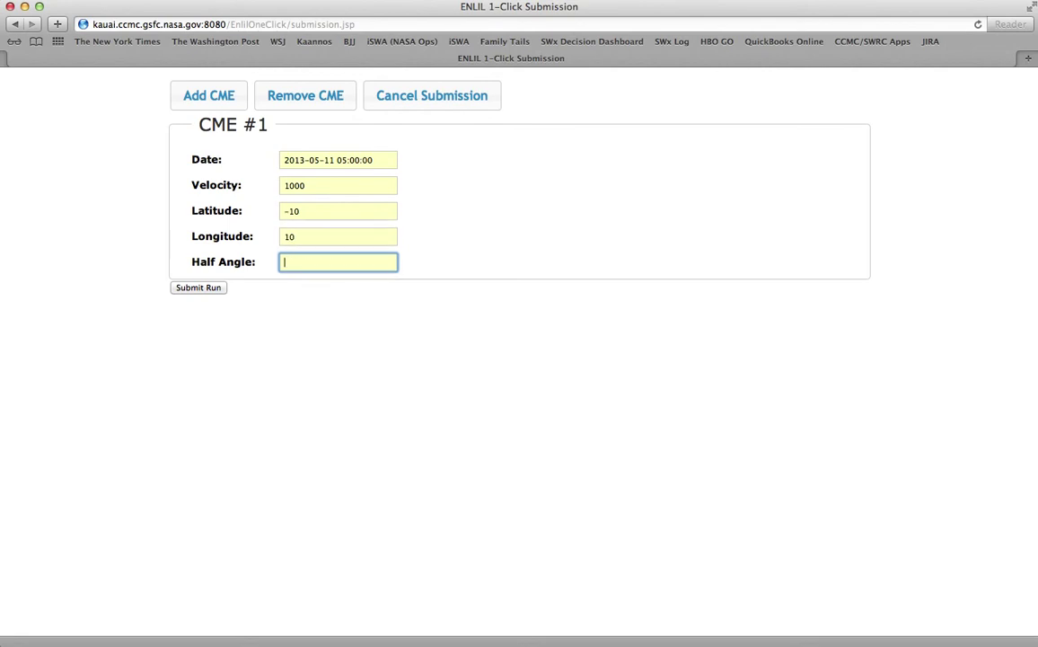
pyautogui.write('35')
# Add CME #2 and CME #3 entries to the submission and remove both again.
pyautogui.click(202, 97)
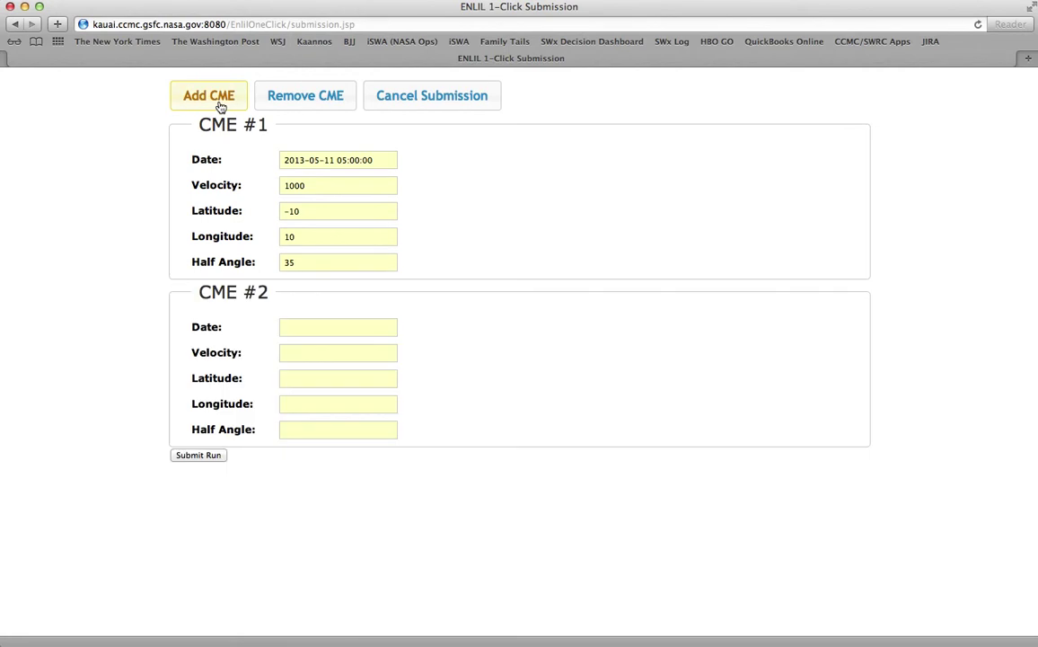
pyautogui.click(203, 97)
pyautogui.scroll(-1, 115, 337)
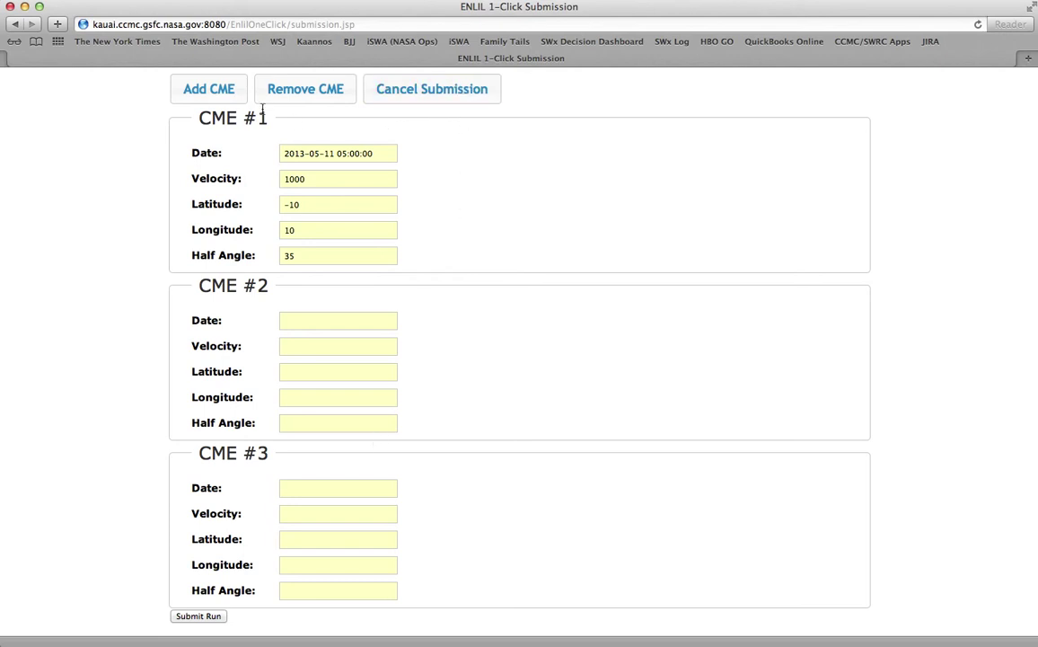
pyautogui.click(305, 97)
pyautogui.click(310, 98)
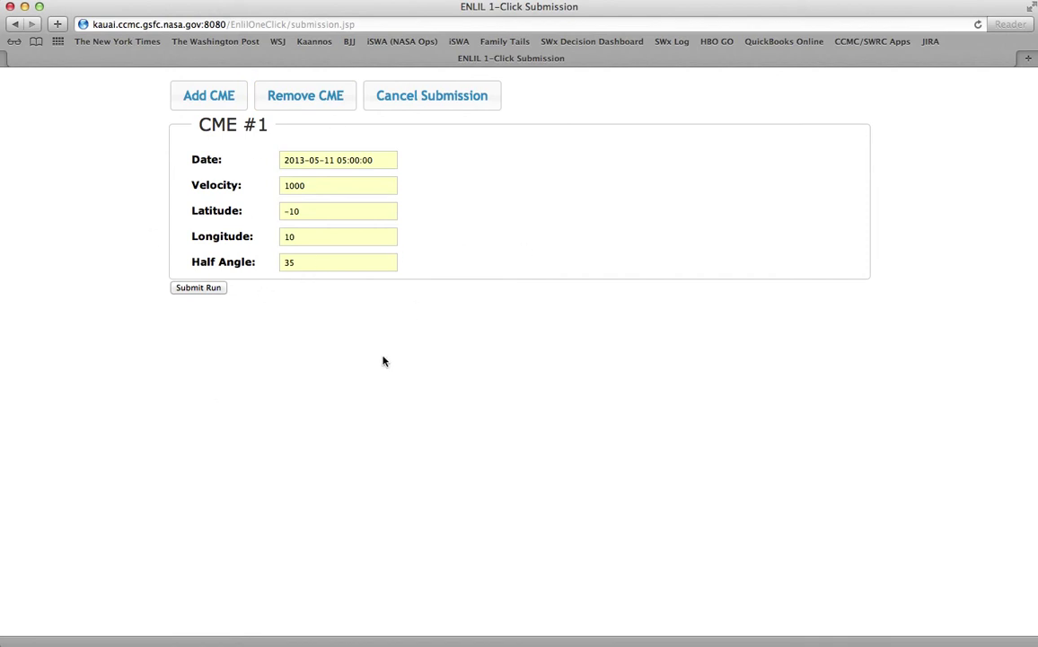
# Submit the single-CME run and highlight its status line in your submissions list.
pyautogui.click(199, 289)
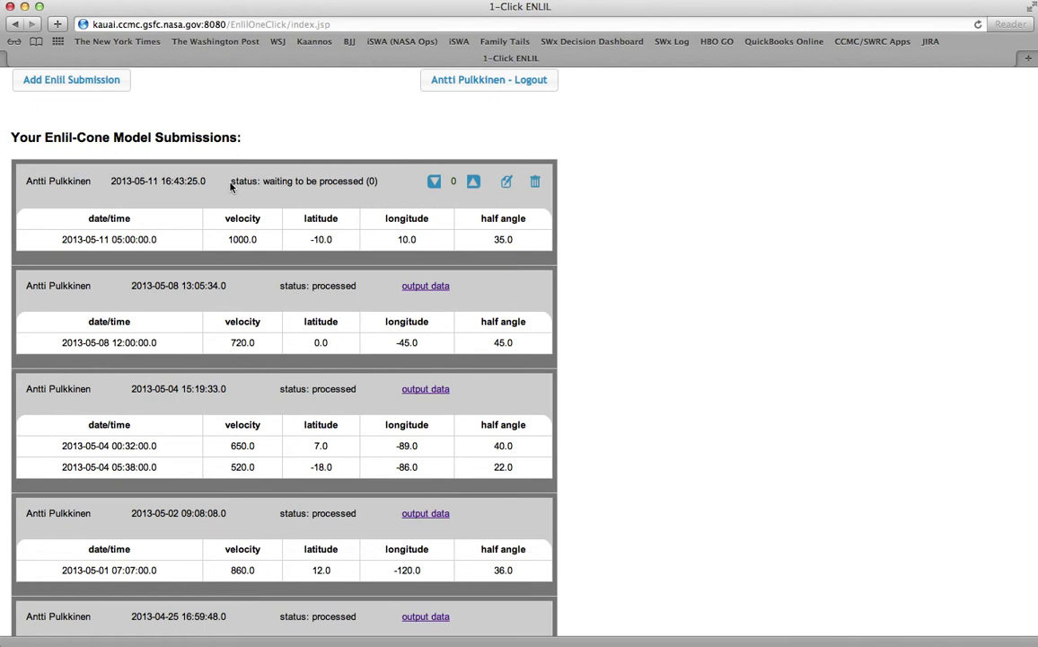
pyautogui.moveTo(231, 183); pyautogui.dragTo(383, 183)
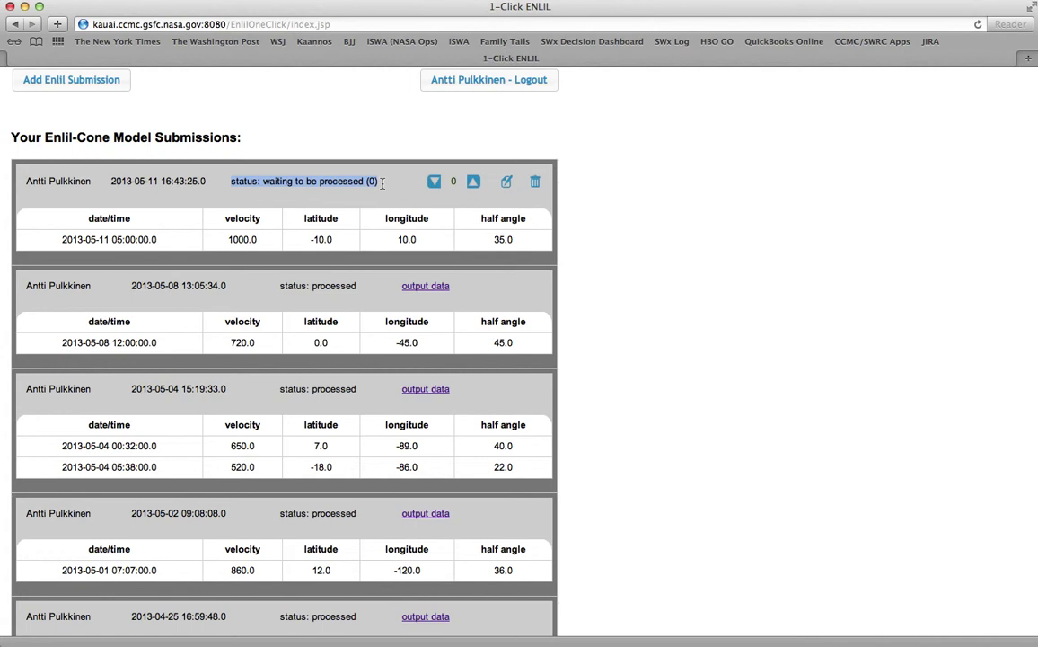
# Open the waiting 2013-05-11 submission for editing, cancel the edit, and delete the submission from the list.
pyautogui.click(507, 184)
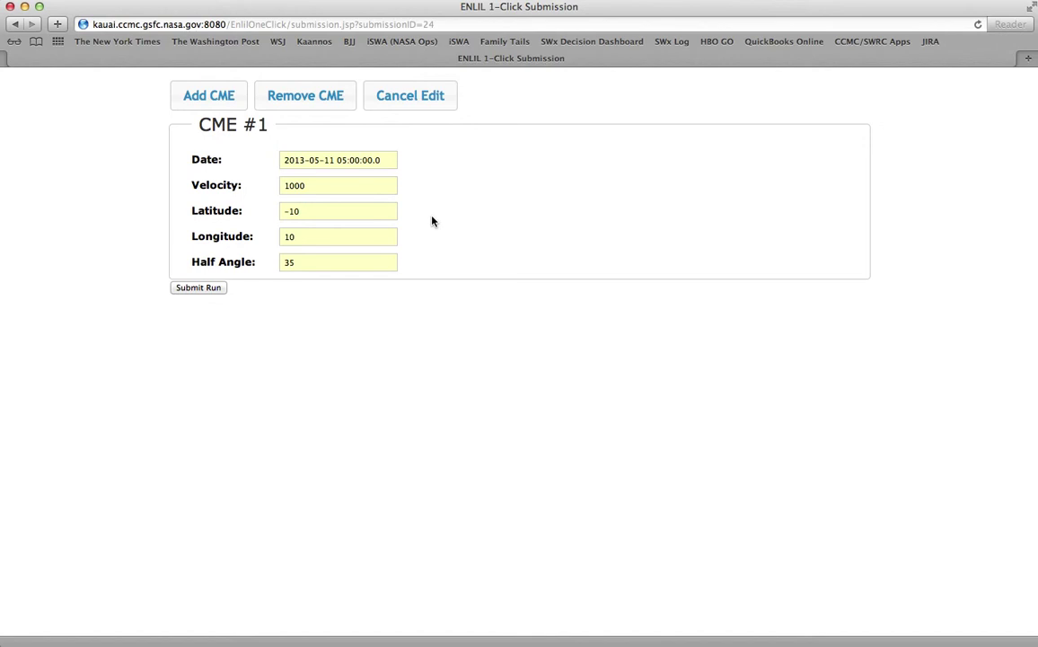
pyautogui.click(422, 96)
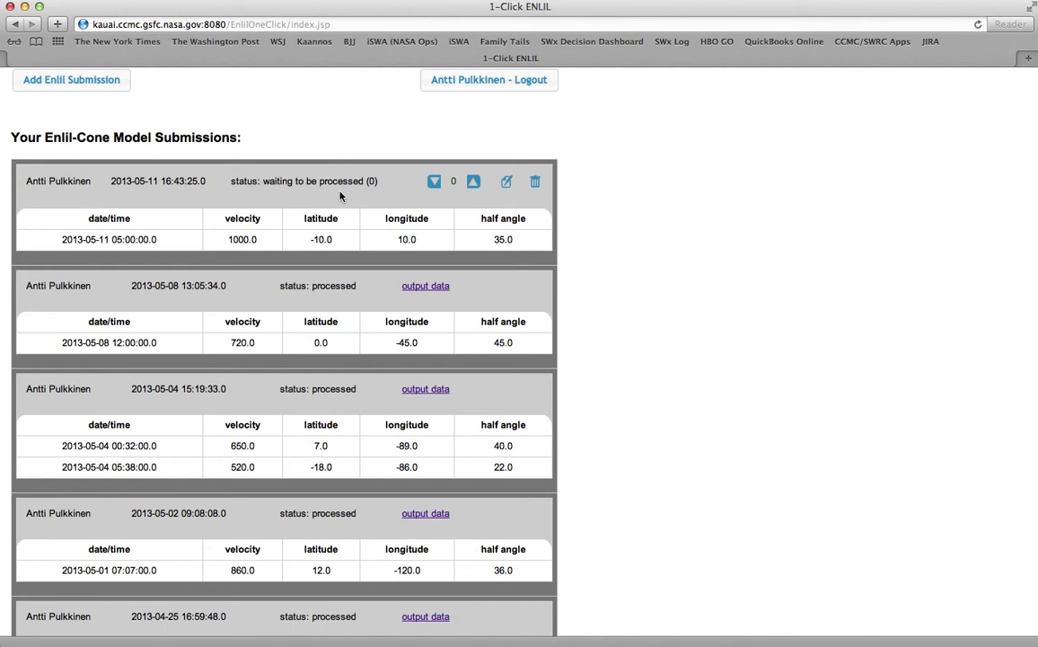
pyautogui.click(534, 183)
pyautogui.click(599, 406)
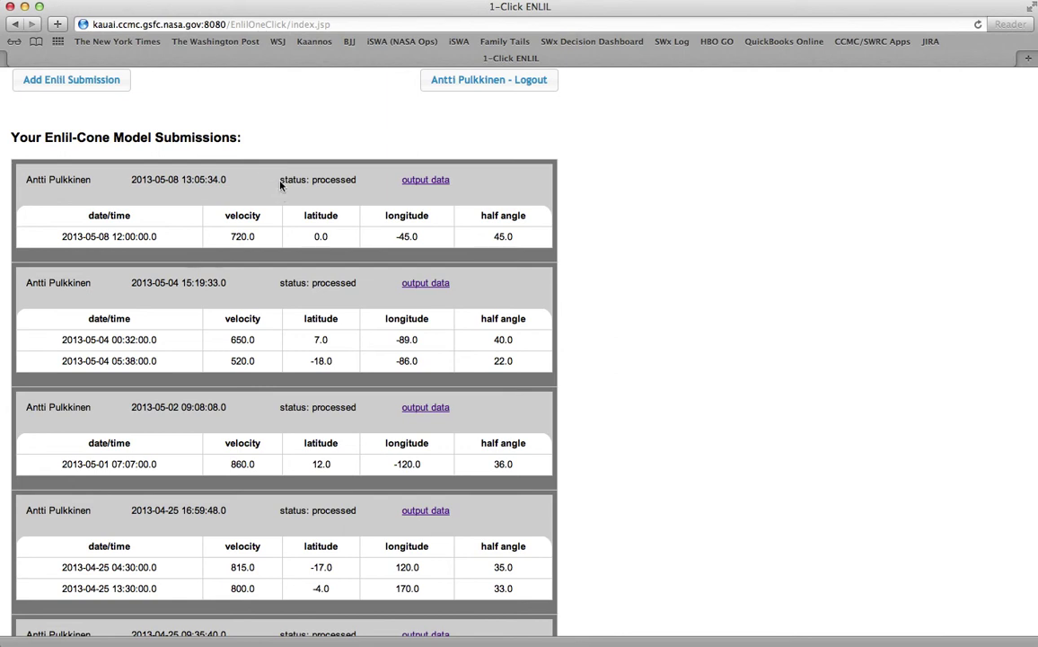
pyautogui.moveTo(281, 183); pyautogui.dragTo(362, 175)
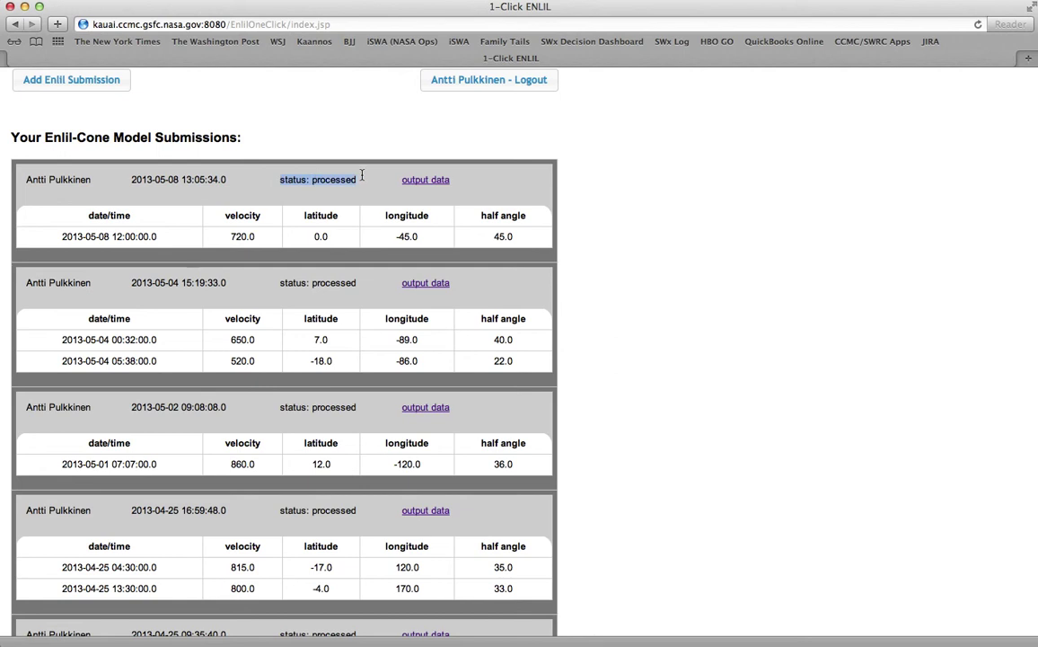
pyautogui.click(362, 181)
pyautogui.moveTo(134, 284); pyautogui.dragTo(212, 283)
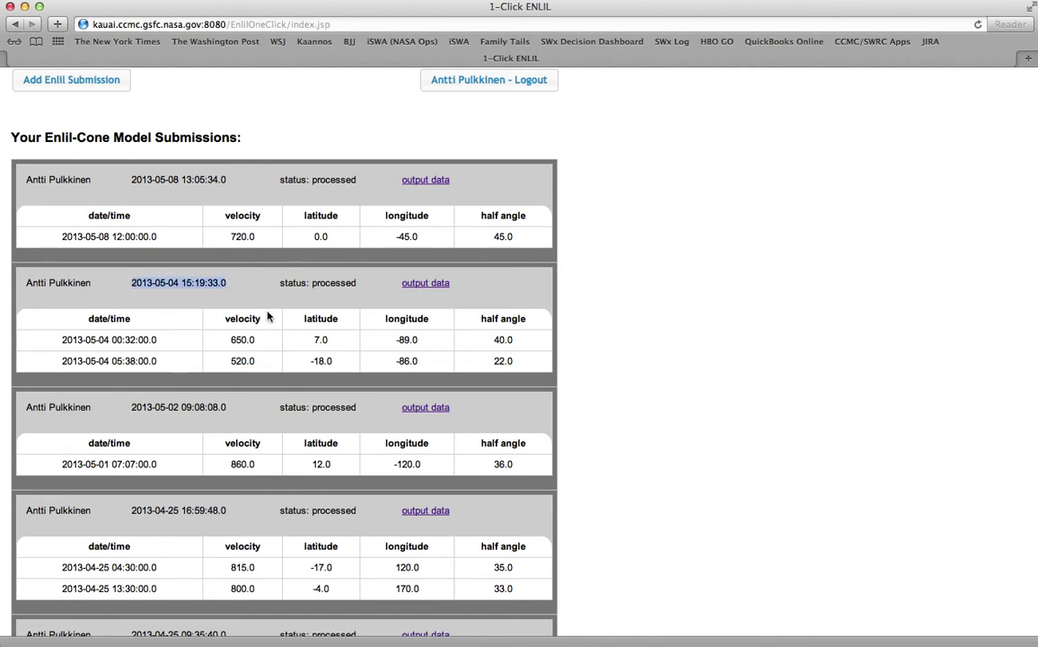
pyautogui.click(414, 286)
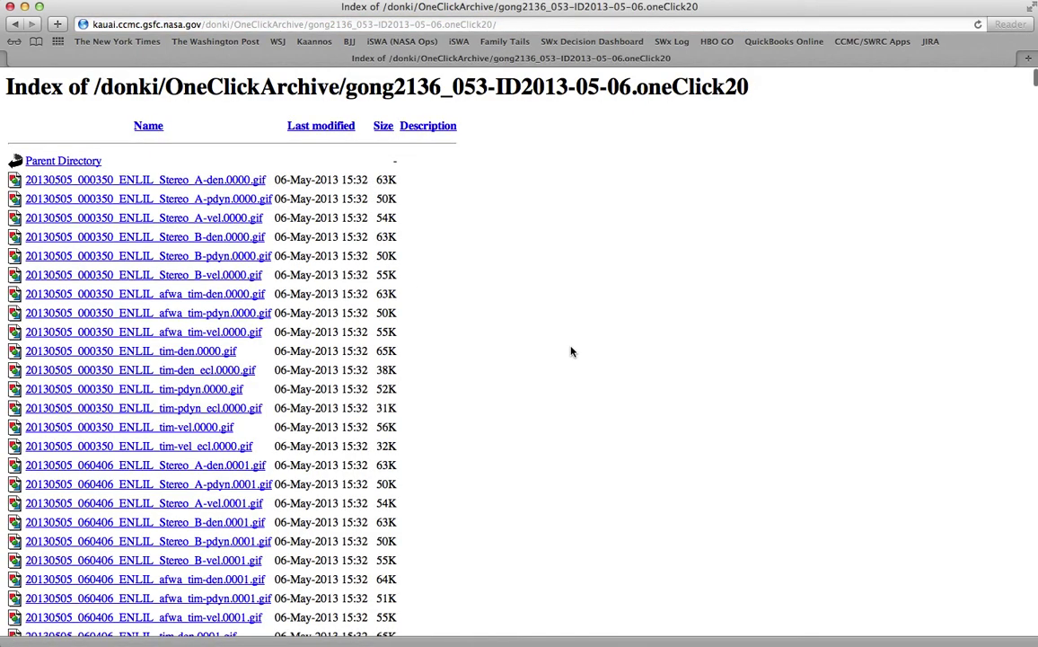
# Look through the run's output file index and open the anim.tim-den.gif animation.
pyautogui.scroll(-20, 571, 351)
pyautogui.scroll(-20, 571, 351)
pyautogui.scroll(-20, 571, 351)
pyautogui.scroll(-20, 571, 351)
pyautogui.scroll(15, 572, 351)
pyautogui.scroll(-20, 572, 351)
pyautogui.scroll(-20, 572, 351)
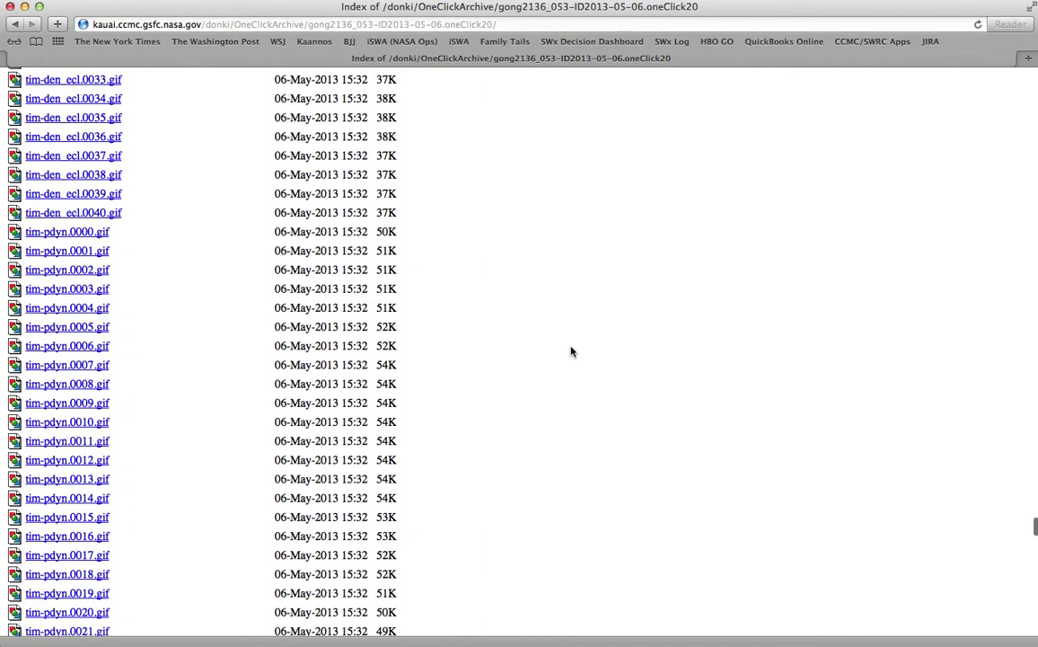
pyautogui.scroll(20, 571, 351)
pyautogui.scroll(-5, 571, 351)
pyautogui.scroll(10, 571, 352)
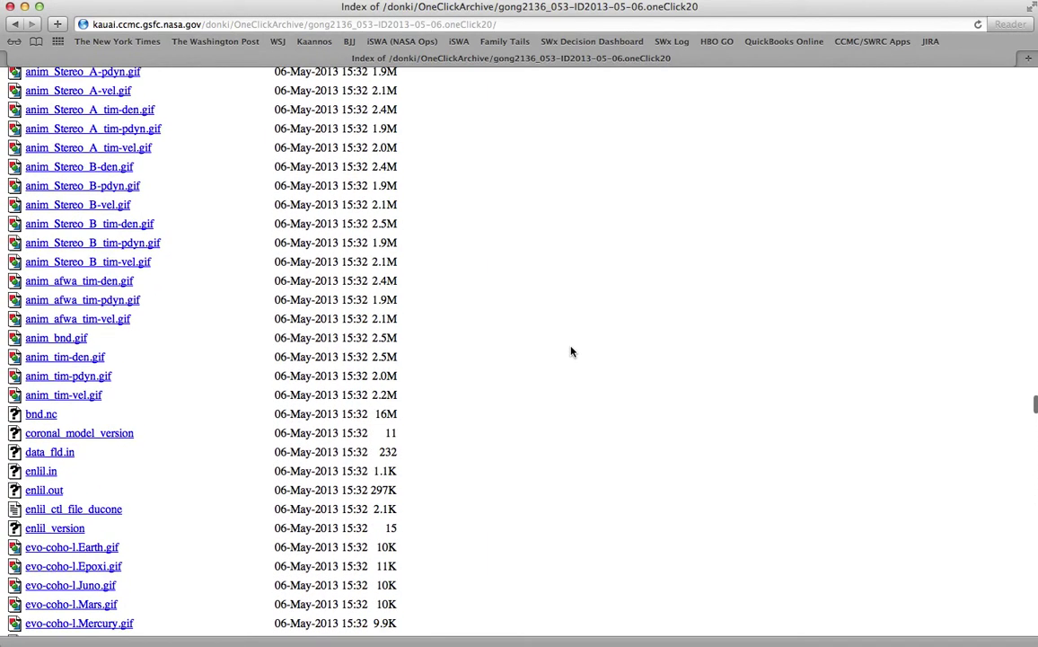
pyautogui.scroll(5, 572, 351)
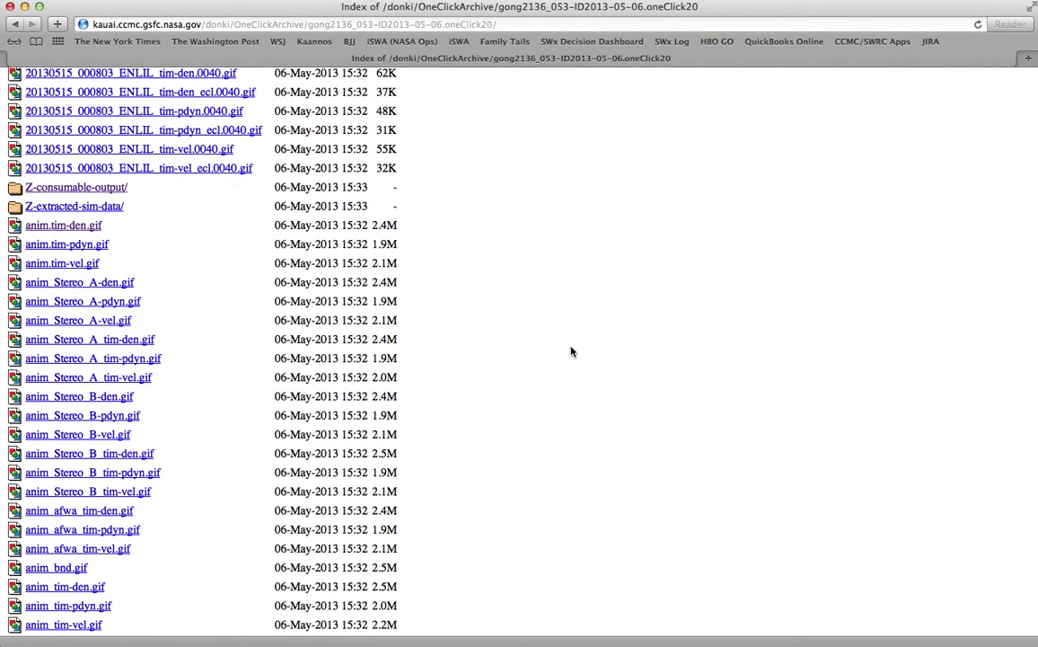
pyautogui.scroll(-1, 571, 351)
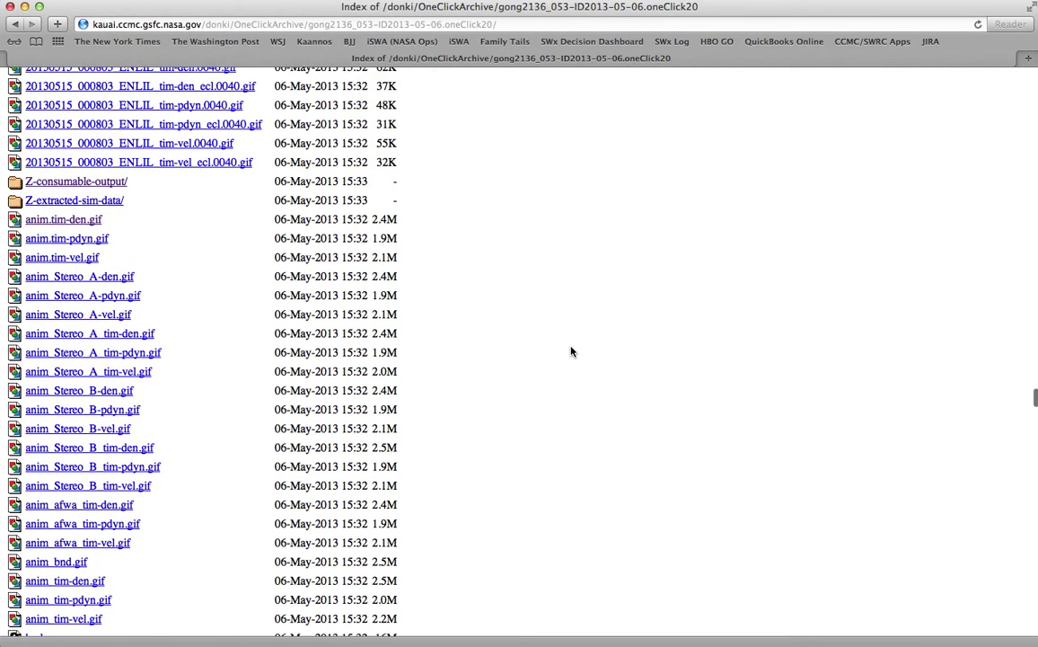
pyautogui.click(65, 220)
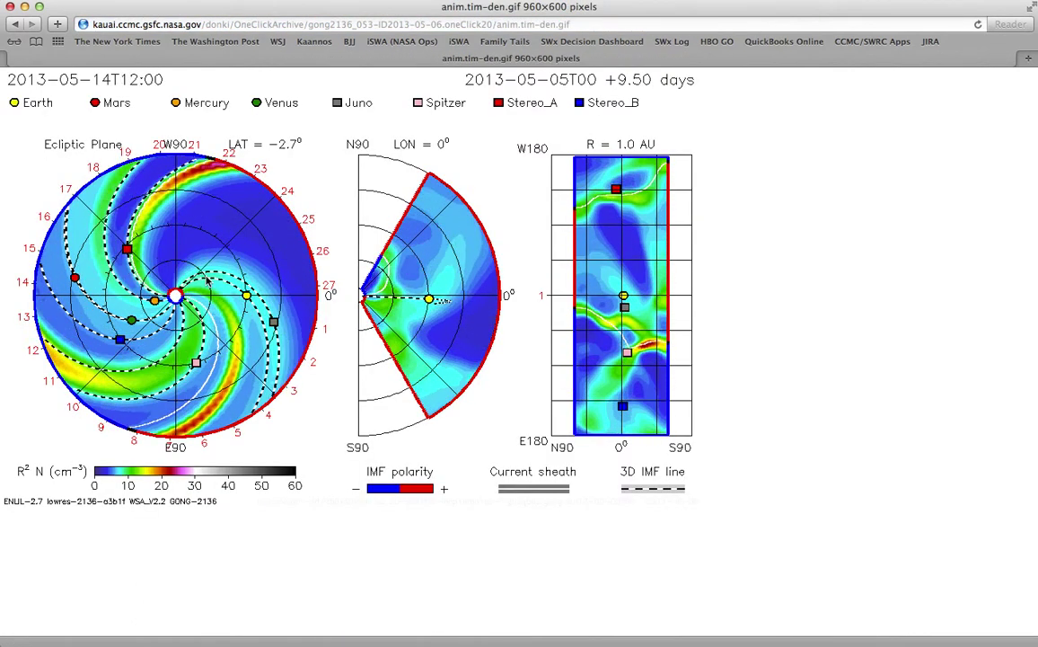
# Return to the run's output index and view the Stereo A density image 20130513_120631_ENLIL_Stereo_A-den.0034.gif, then close it.
pyautogui.hscroll(-5, 204, 280)
pyautogui.scroll(10, 206, 281)
pyautogui.scroll(15, 205, 269)
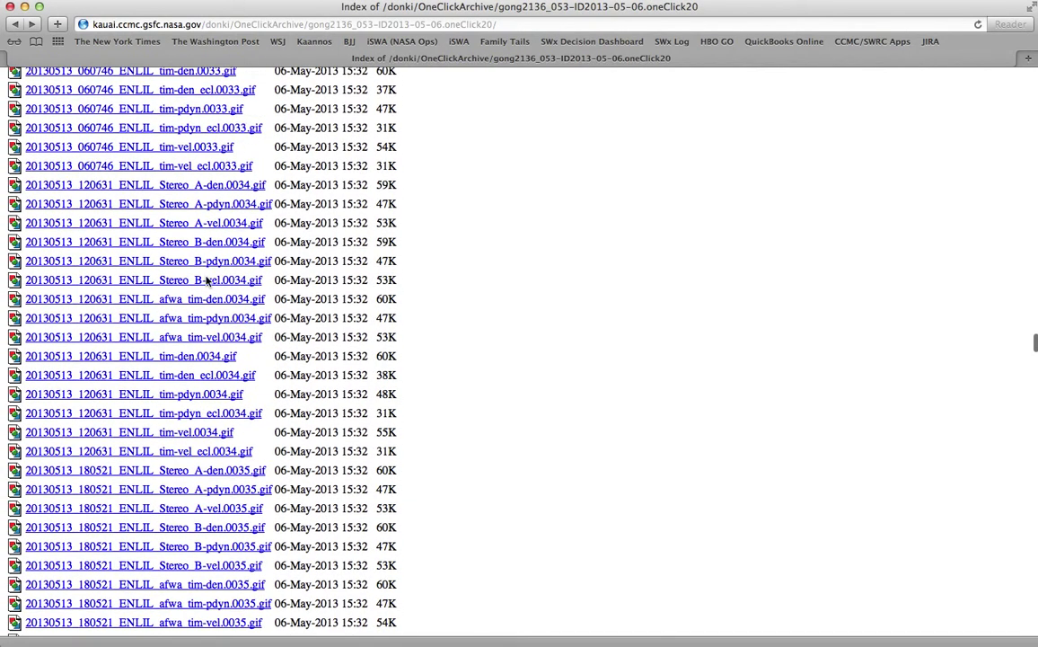
pyautogui.click(188, 192)
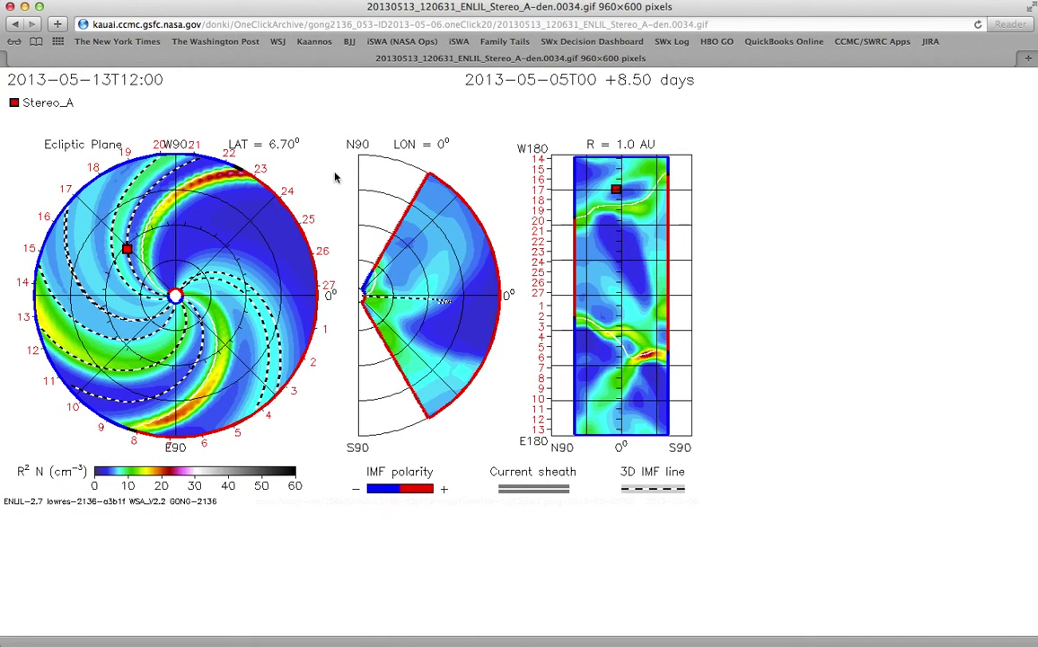
pyautogui.click(16, 24)
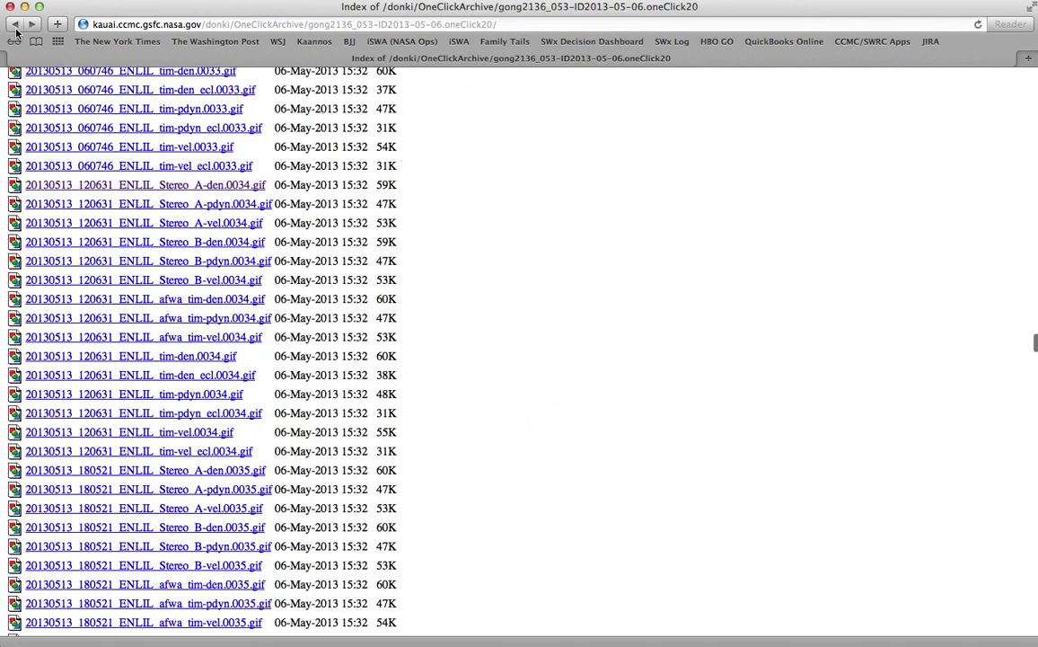
# Find the Z-consumable-output folder in the run's output index and open it.
pyautogui.scroll(5, 667, 331)
pyautogui.scroll(-7, 668, 331)
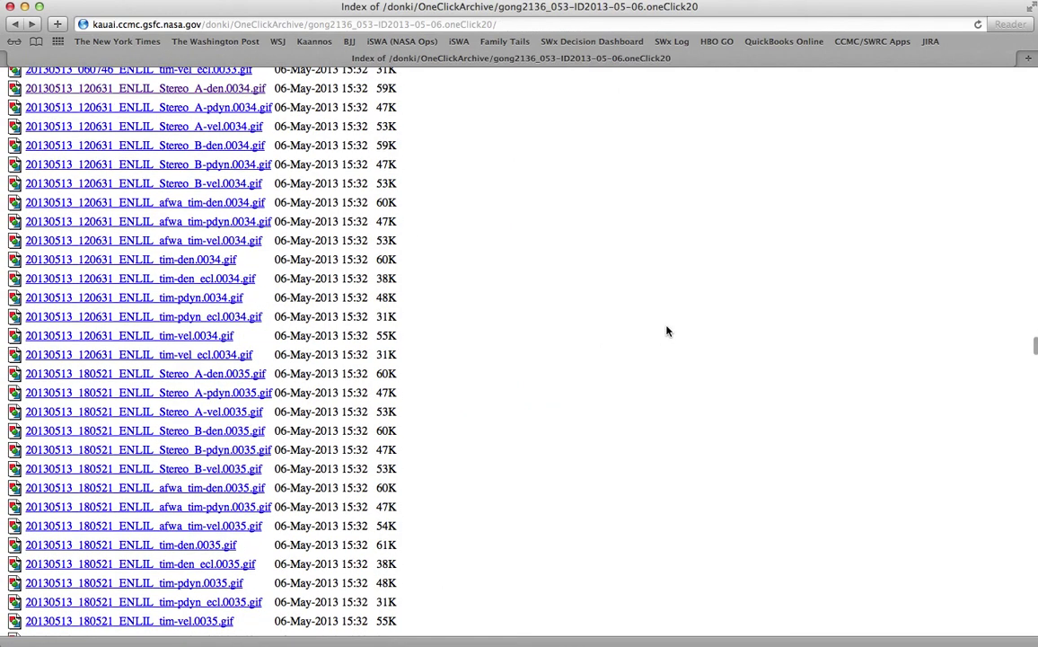
pyautogui.scroll(-15, 667, 331)
pyautogui.scroll(-12, 668, 332)
pyautogui.scroll(6, 668, 331)
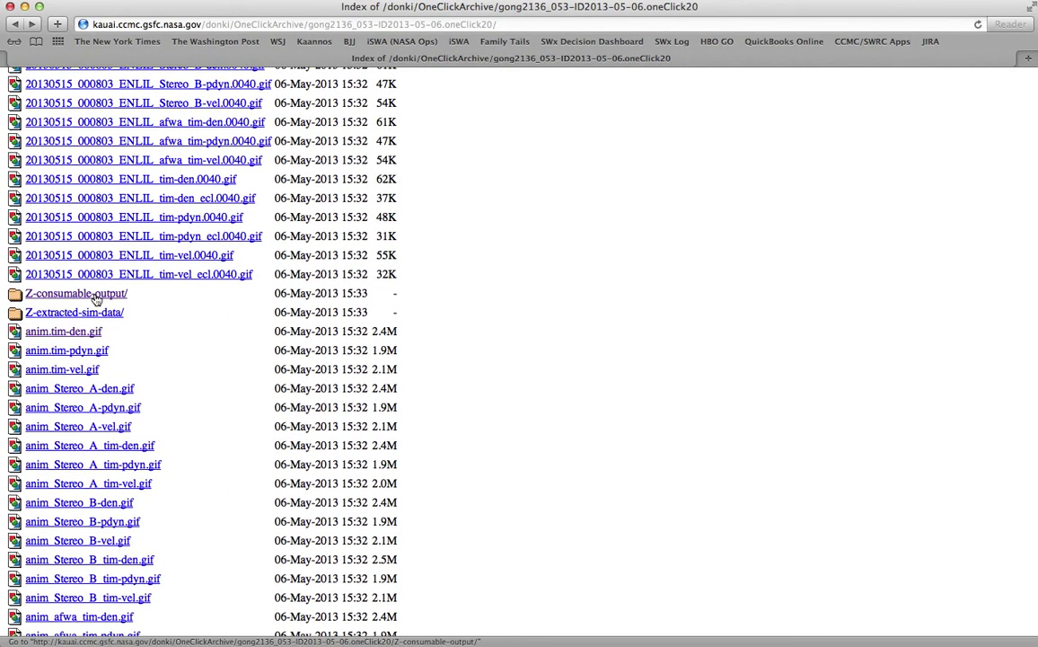
pyautogui.click(96, 298)
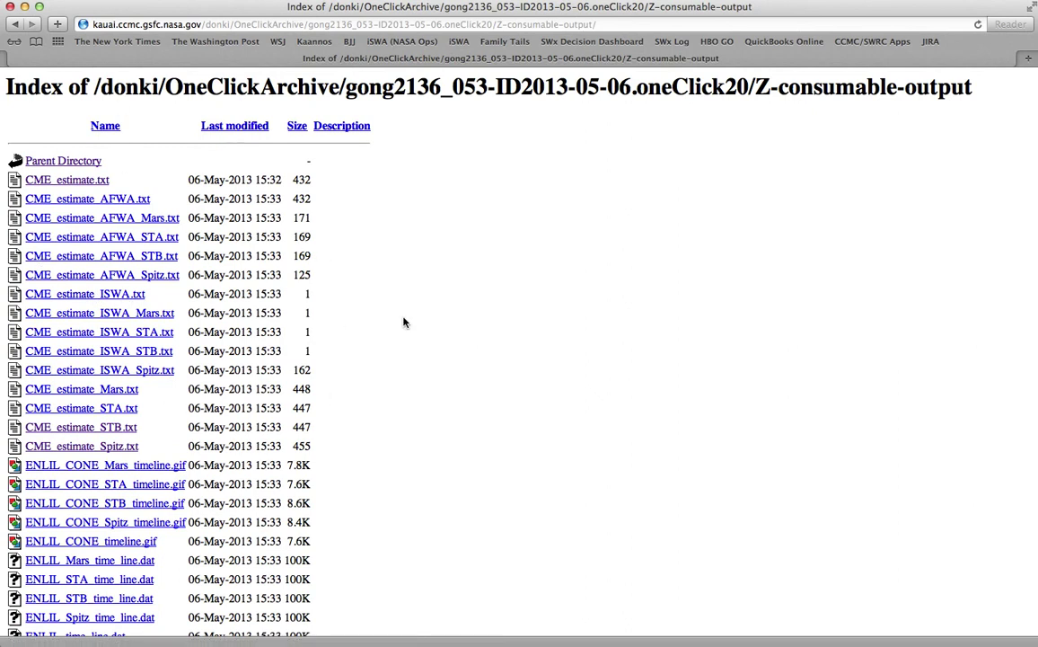
# Open CME_estimate_Spitz.txt, highlight its estimated arrival time, and return to the folder listing.
pyautogui.click(115, 449)
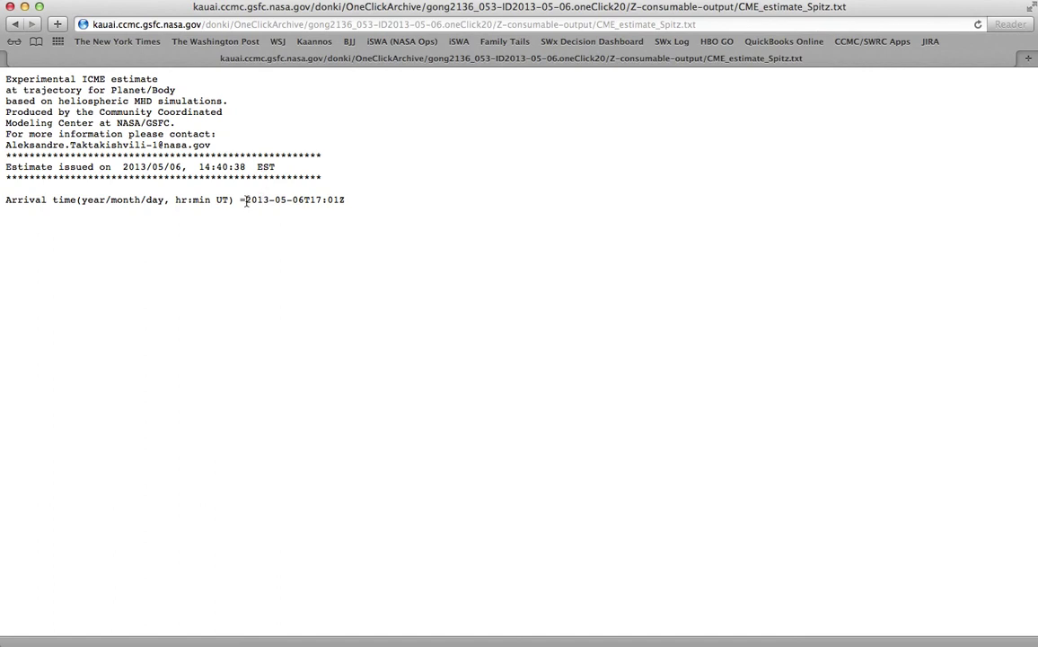
pyautogui.moveTo(245, 201); pyautogui.dragTo(349, 200)
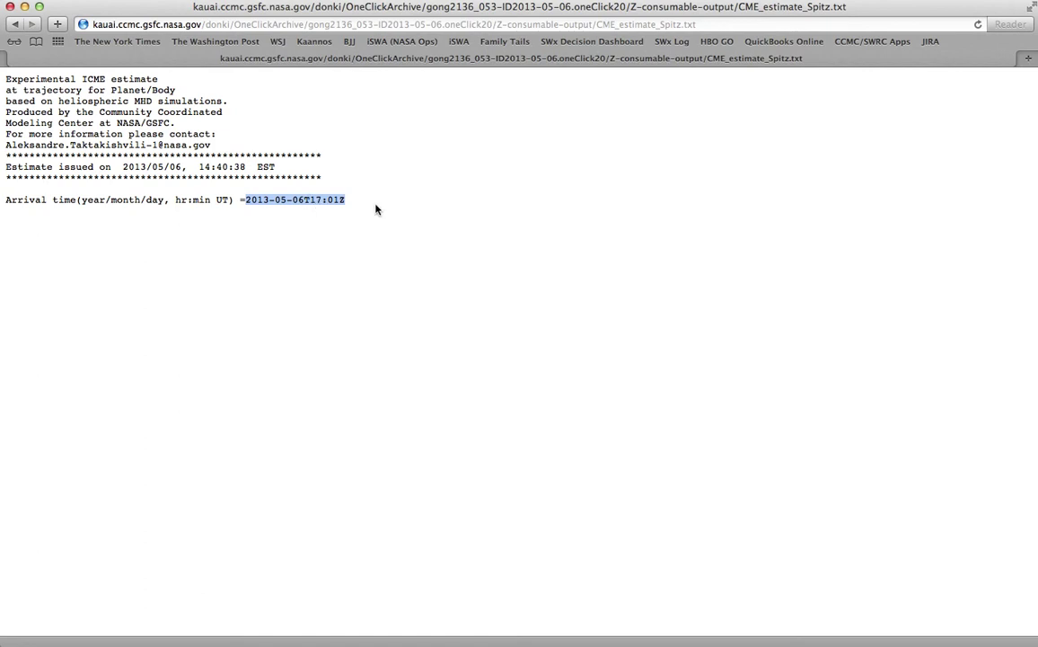
pyautogui.click(15, 25)
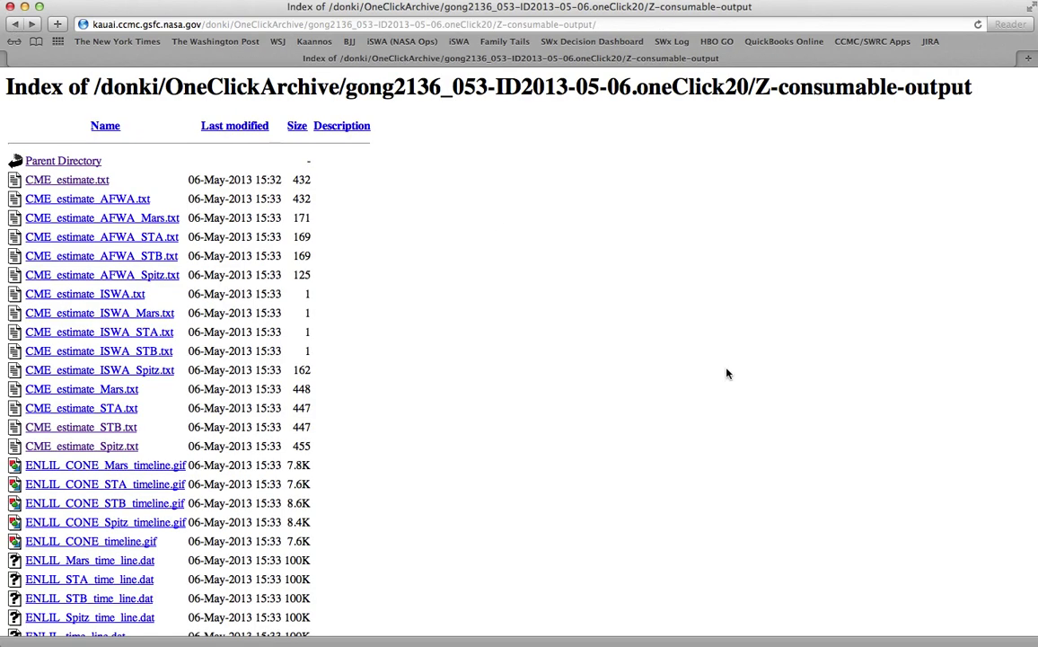
# Look over the run's main output index again and go back to the Enlil-Cone Model submissions list.
pyautogui.click(14, 25)
pyautogui.scroll(15, 760, 291)
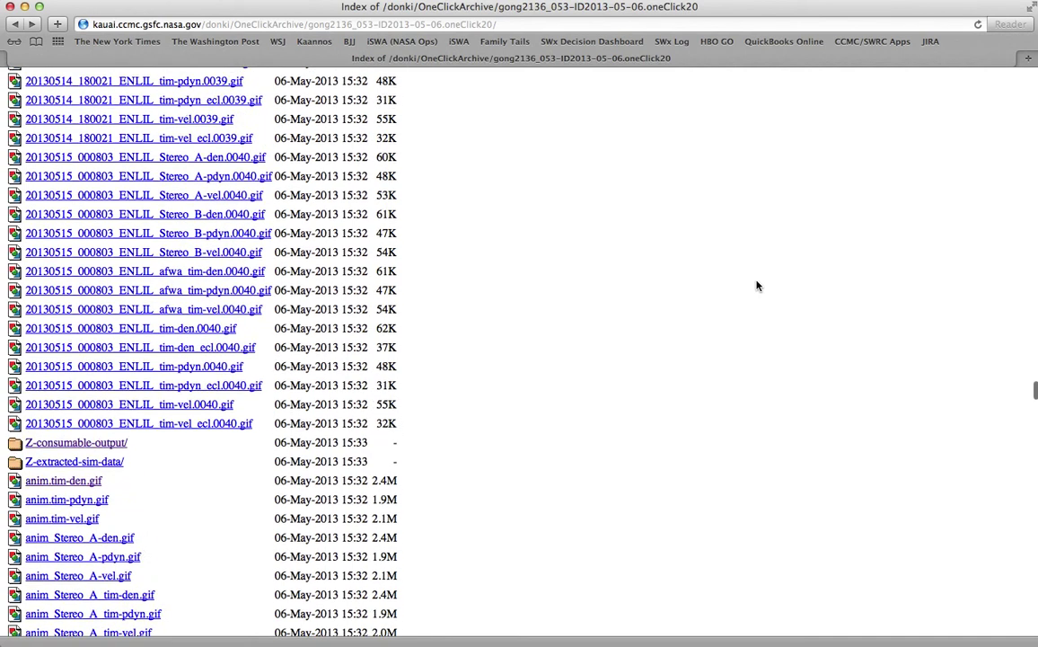
pyautogui.scroll(-10, 756, 286)
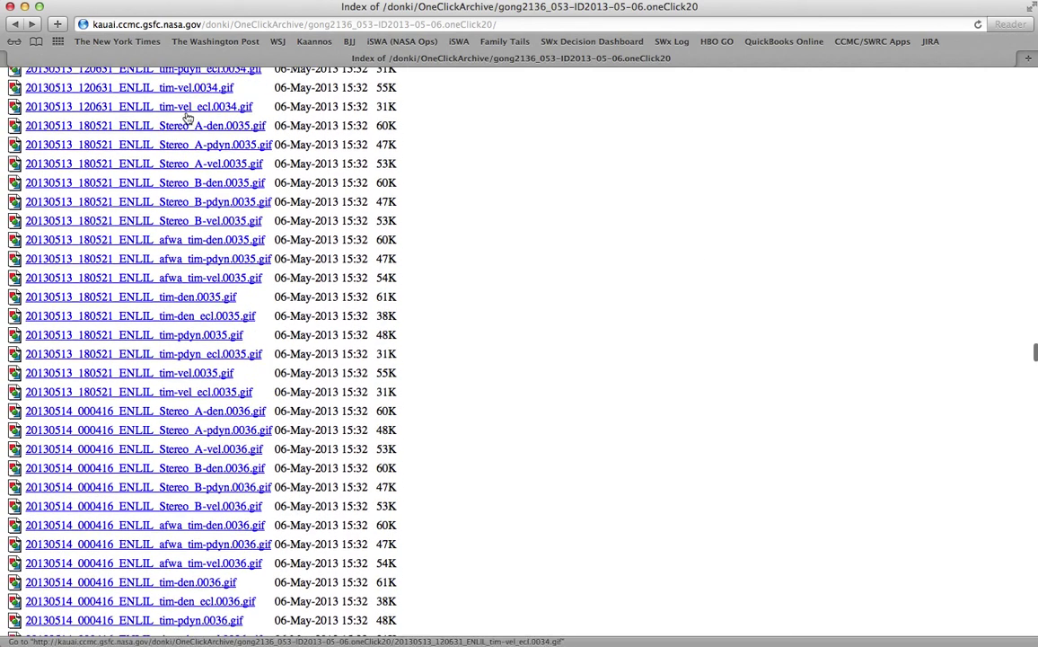
pyautogui.click(13, 25)
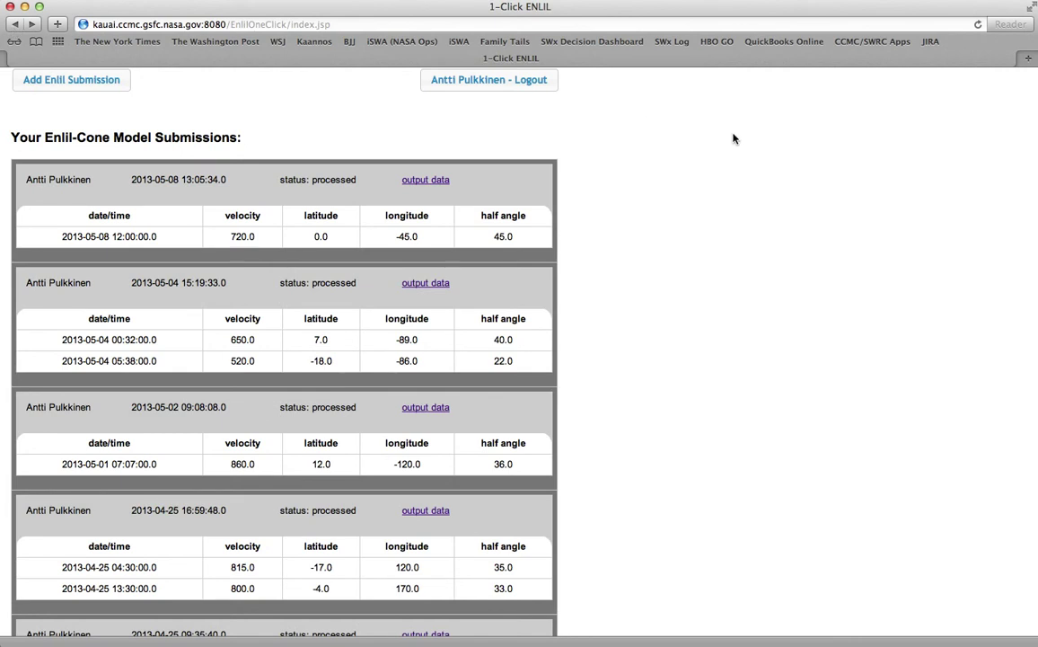